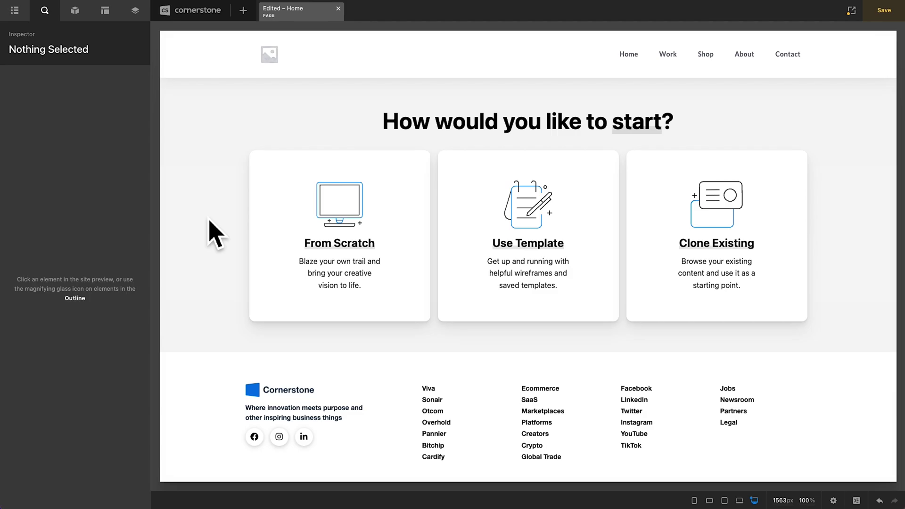
# Start the page from scratch with a three-equal-columns section and select Column 1
pyautogui.click(342, 211)
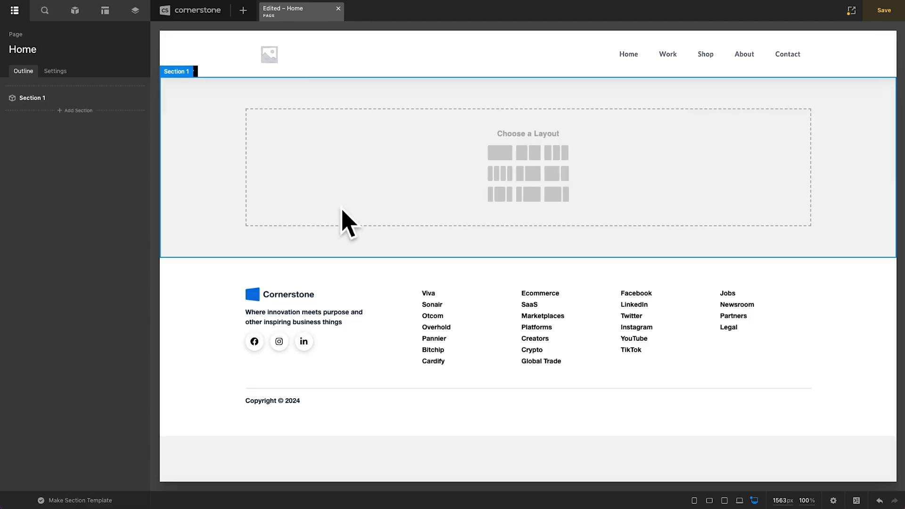
pyautogui.click(556, 153)
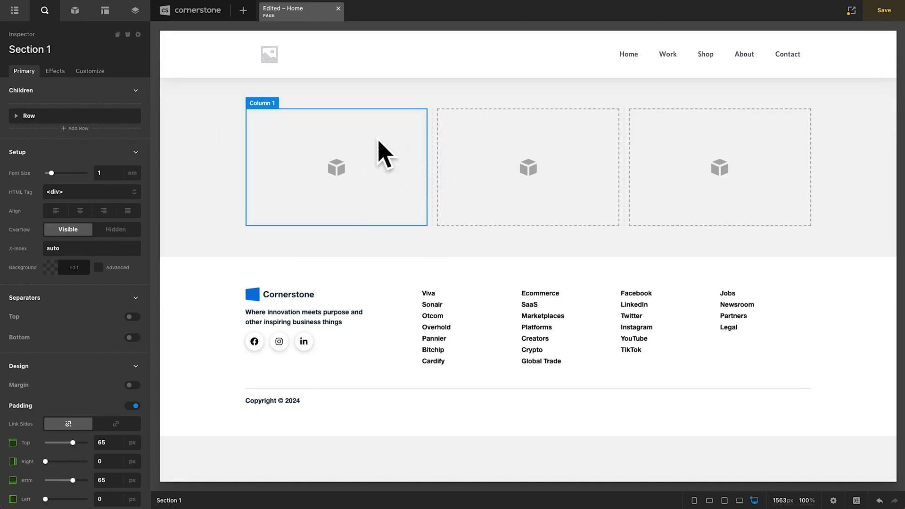
pyautogui.click(379, 141)
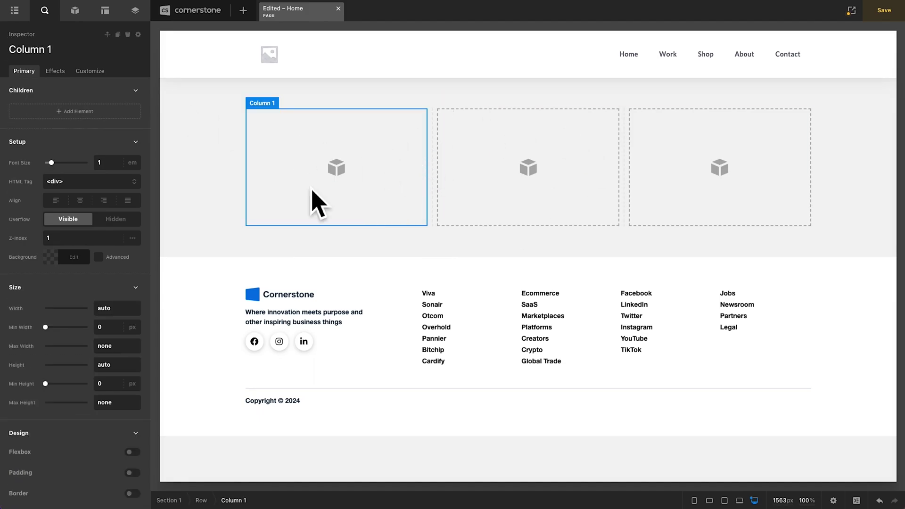
# Search the Elements library for 'modal' and add a Modal element to Column 1
pyautogui.click(75, 14)
pyautogui.write('modal')
pyautogui.moveTo(45, 101); pyautogui.dragTo(323, 158)
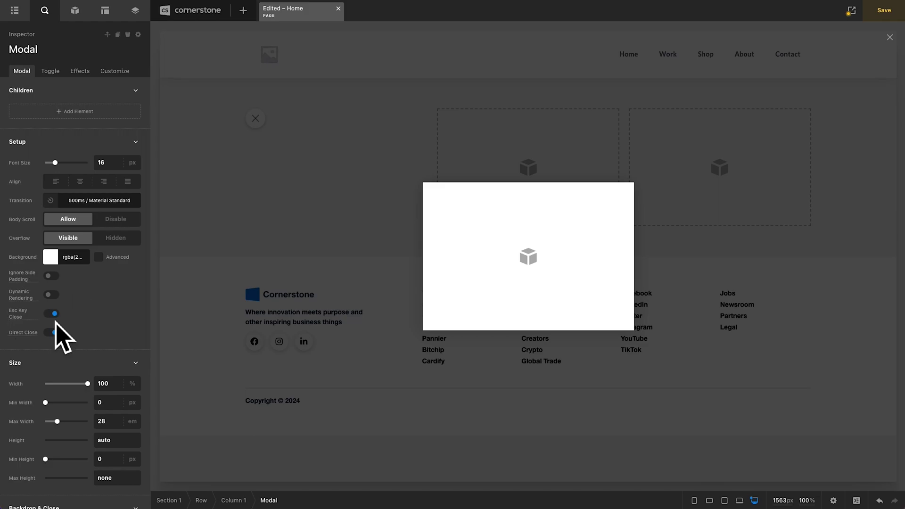
# Preview the Column 1 modal by closing and reopening it
pyautogui.click(196, 244)
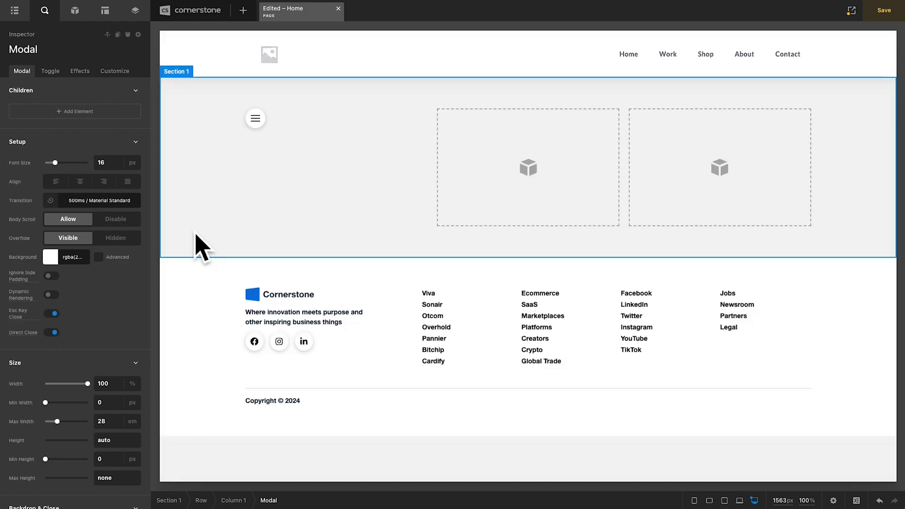
pyautogui.click(257, 120)
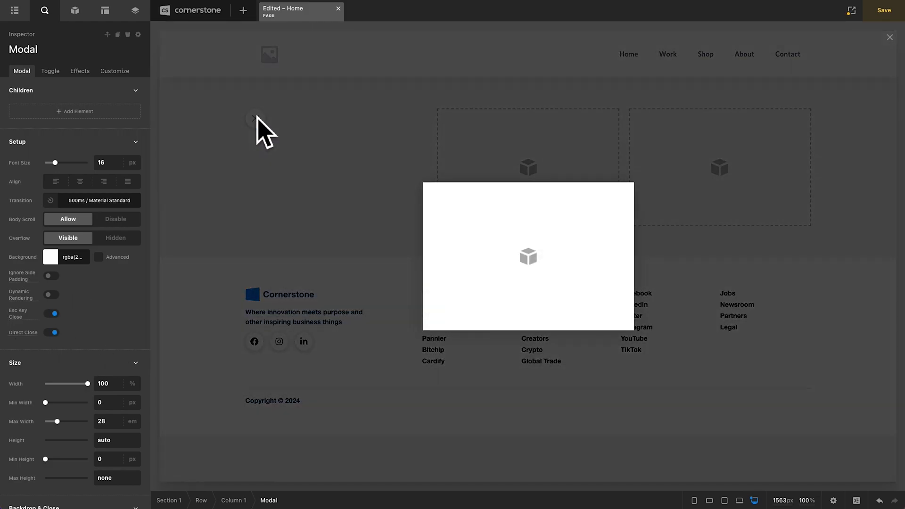
pyautogui.click(258, 120)
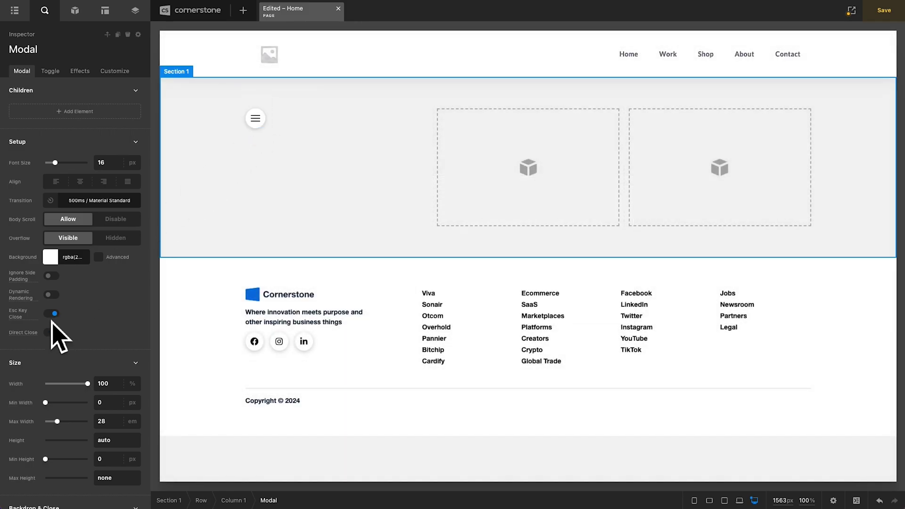
# Switch the modal's Esc Key Close off, test it, then turn it back on
pyautogui.click(51, 314)
pyautogui.click(255, 120)
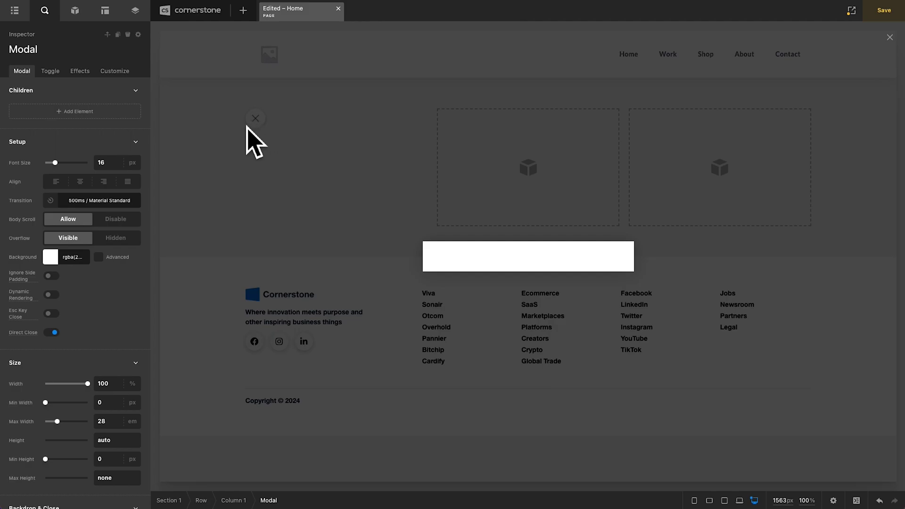
pyautogui.click(52, 313)
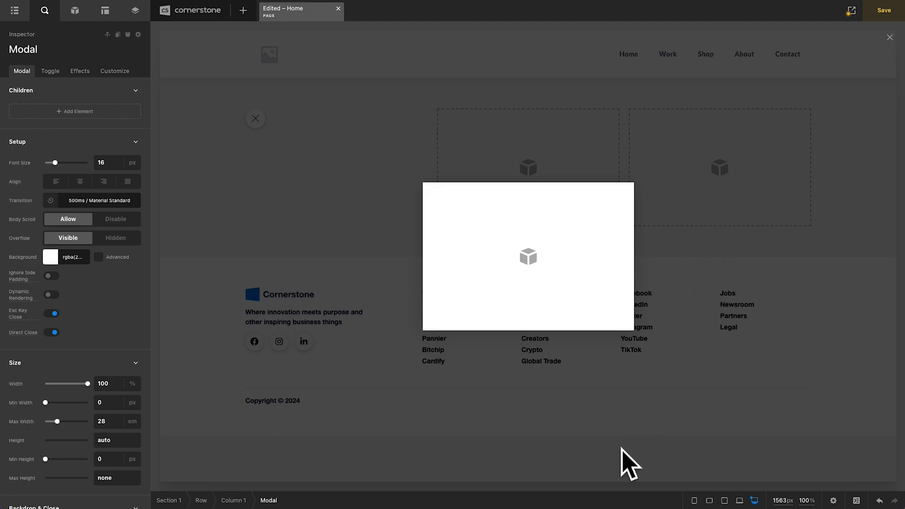
pyautogui.click(237, 142)
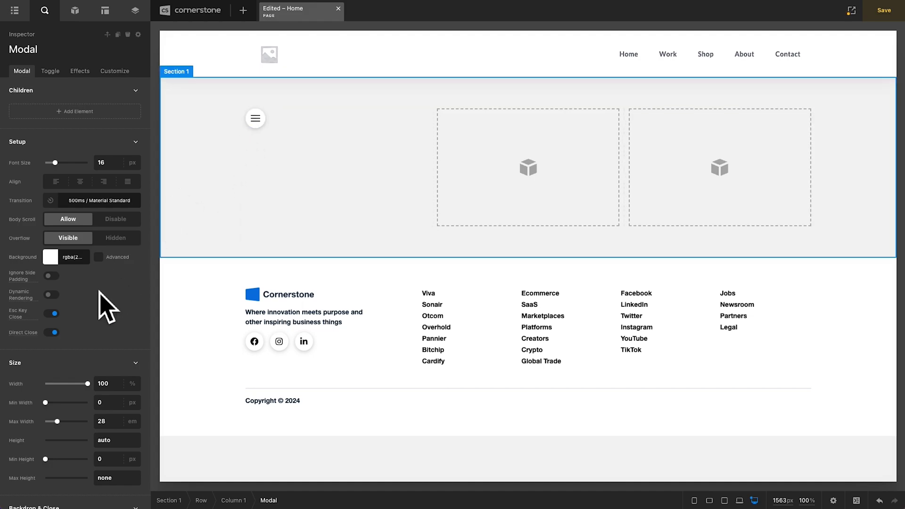
pyautogui.click(52, 335)
pyautogui.click(262, 120)
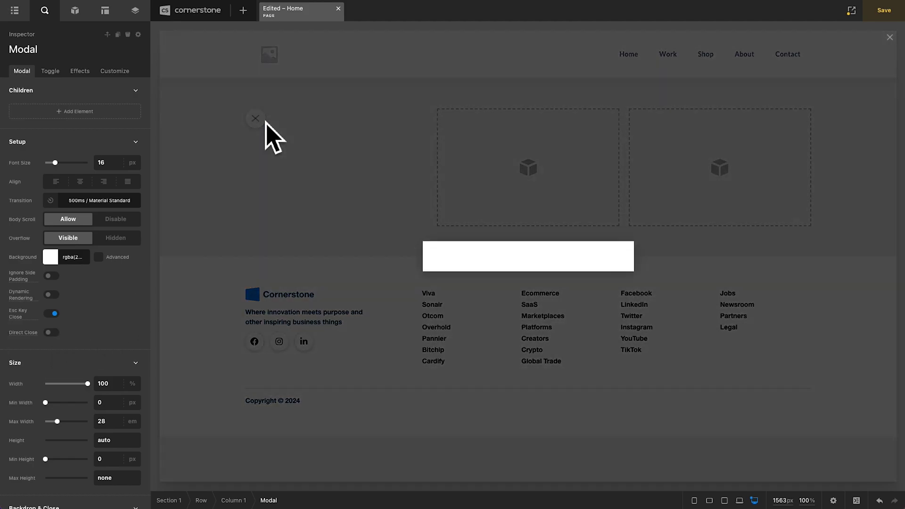
pyautogui.click(264, 134)
pyautogui.click(766, 135)
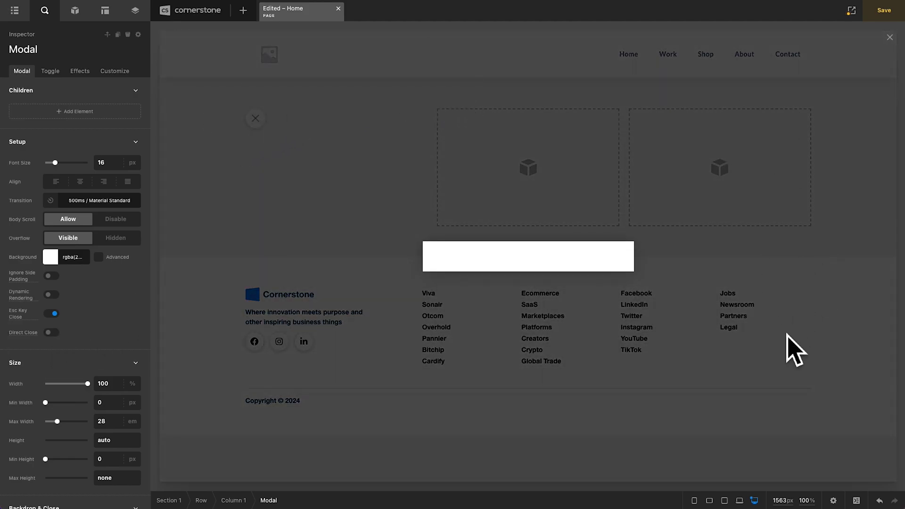
pyautogui.click(544, 403)
pyautogui.click(259, 238)
pyautogui.click(503, 134)
pyautogui.click(610, 158)
pyautogui.click(377, 130)
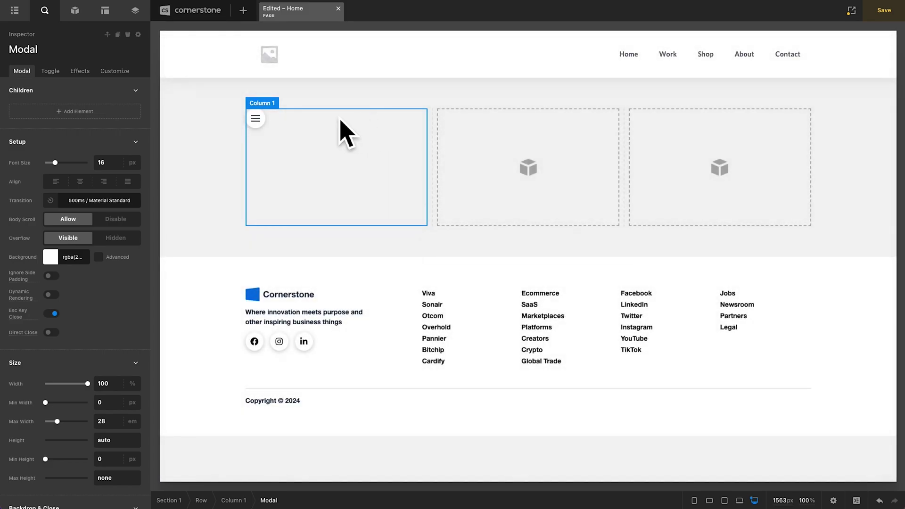
# Search the Elements library for 'off' and add an Off Canvas element to Column 2
pyautogui.click(80, 14)
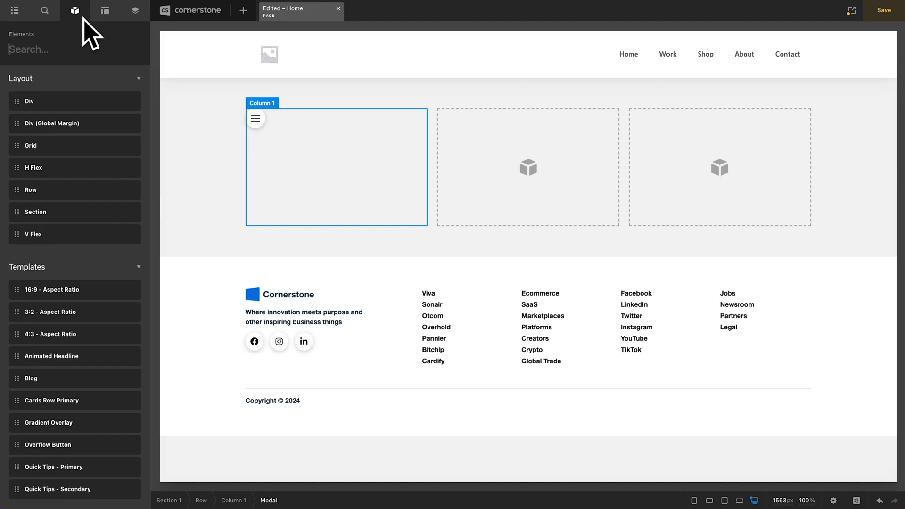
pyautogui.write('off')
pyautogui.moveTo(70, 109); pyautogui.dragTo(495, 176)
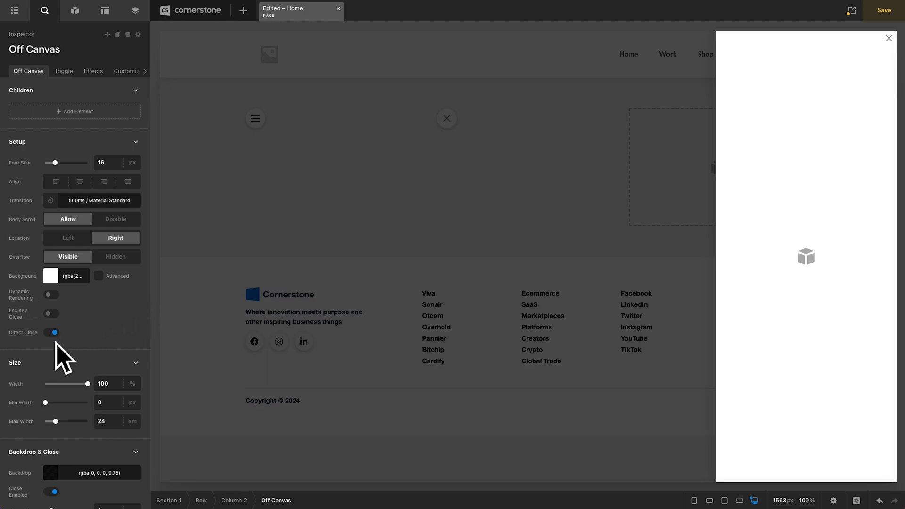
# Turn on Esc Key Close for the off-canvas and test opening and closing it
pyautogui.click(462, 228)
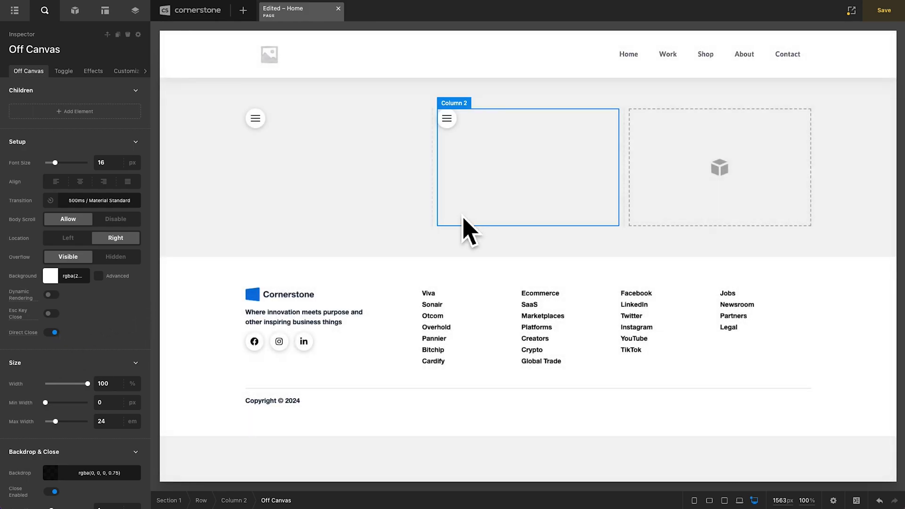
pyautogui.click(447, 118)
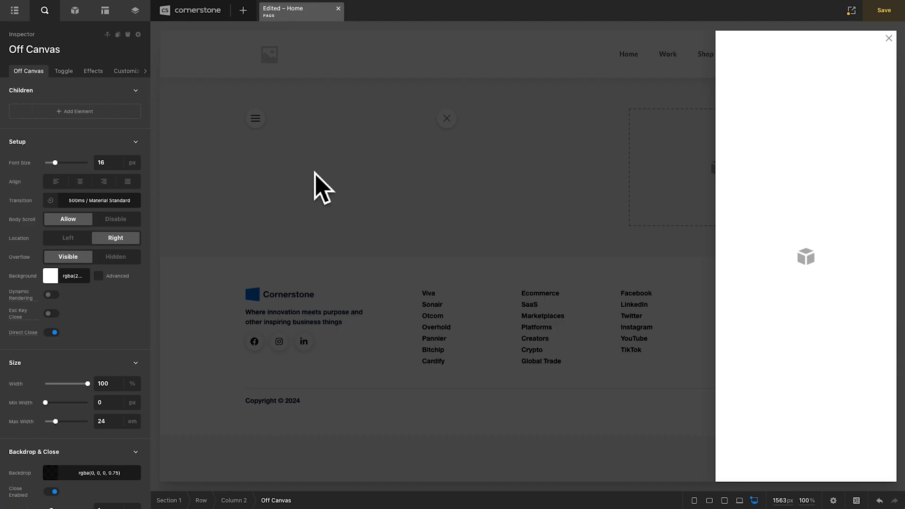
pyautogui.click(51, 313)
pyautogui.click(450, 123)
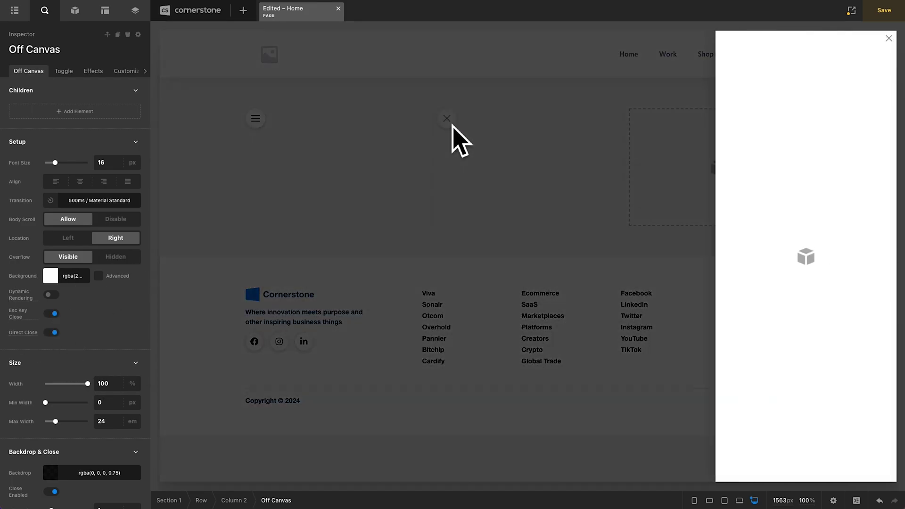
pyautogui.click(451, 124)
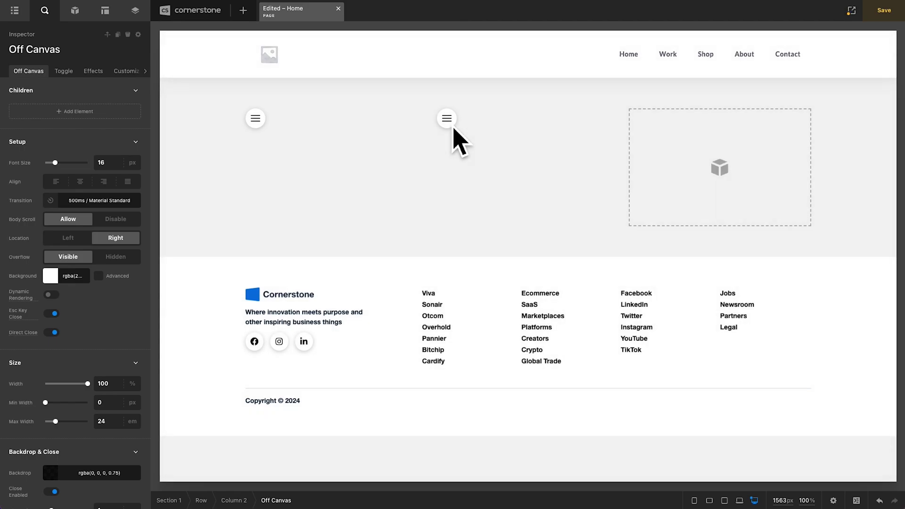
# Add a Dropdown element, found by searching 'drop', to Column 3 and close its preview
pyautogui.click(76, 13)
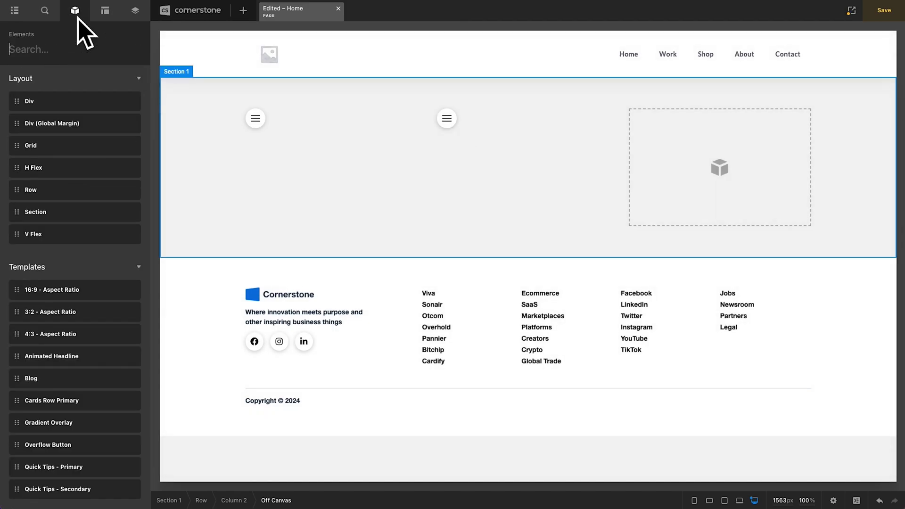
pyautogui.write('drop')
pyautogui.moveTo(45, 99); pyautogui.dragTo(768, 146)
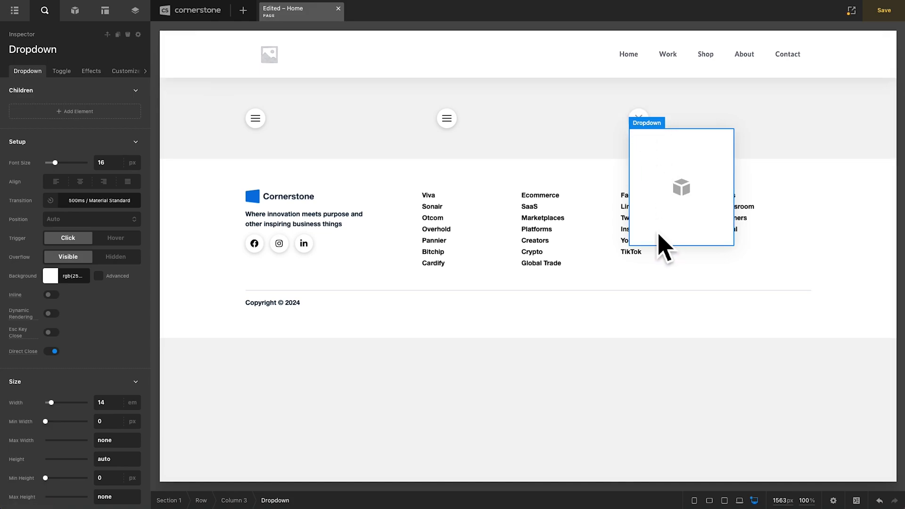
pyautogui.click(461, 141)
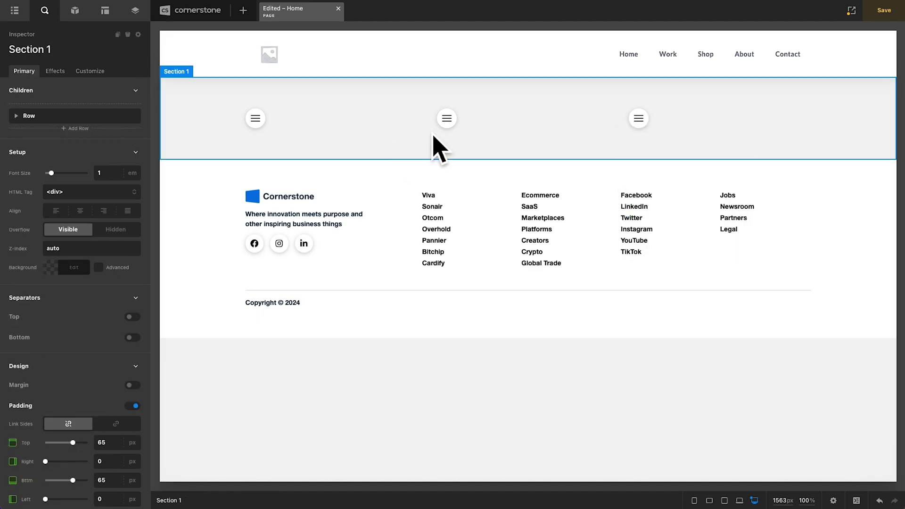
# Add a Modal (Inner Close) element, found by searching 'modal', to Column 1
pyautogui.click(75, 11)
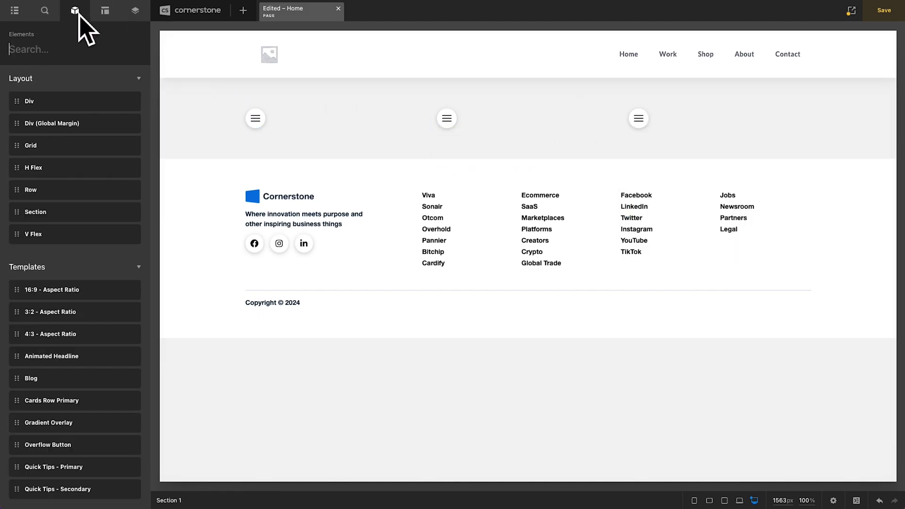
pyautogui.write('modal')
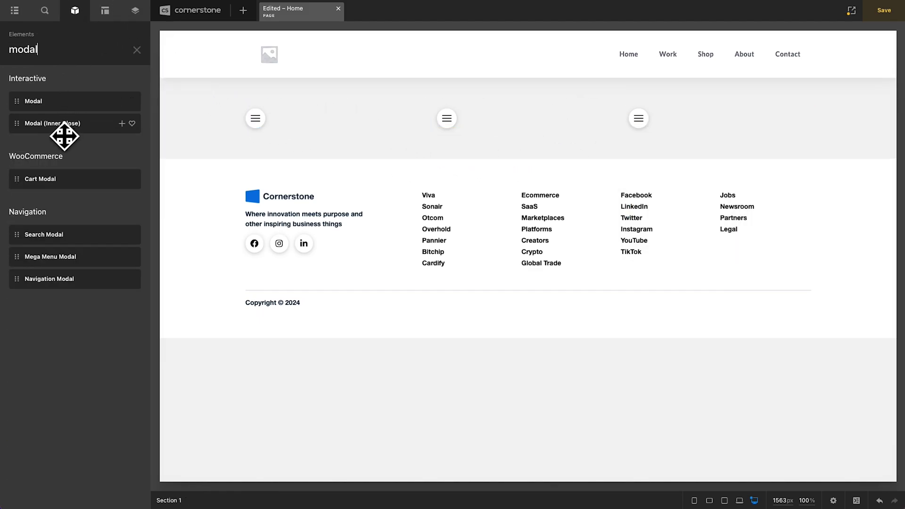
pyautogui.moveTo(56, 125); pyautogui.dragTo(295, 130)
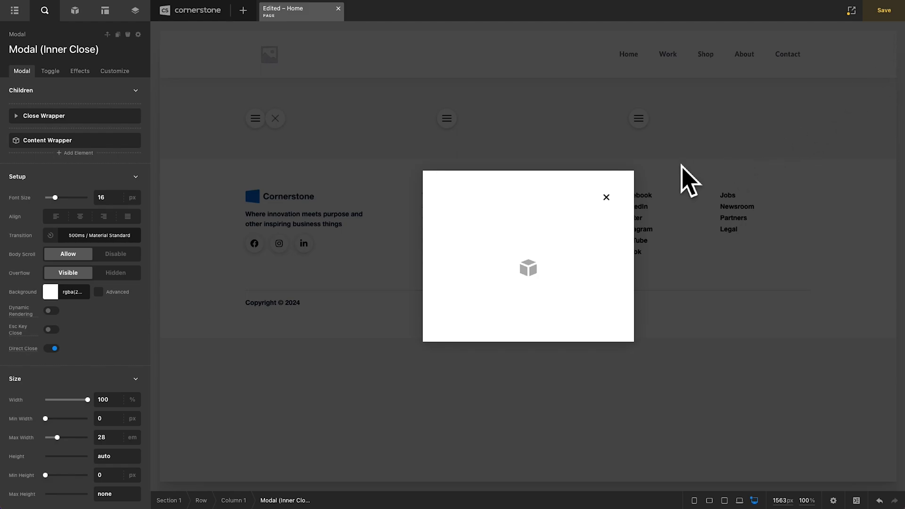
# Set the inner-close modal's maximum width to 80 em and close its preview
pyautogui.click(606, 200)
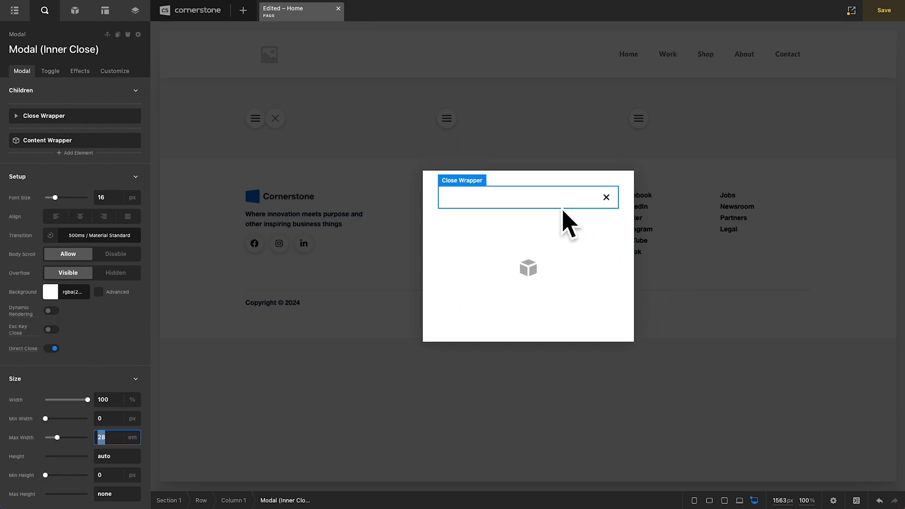
pyautogui.click(104, 437)
pyautogui.write('80')
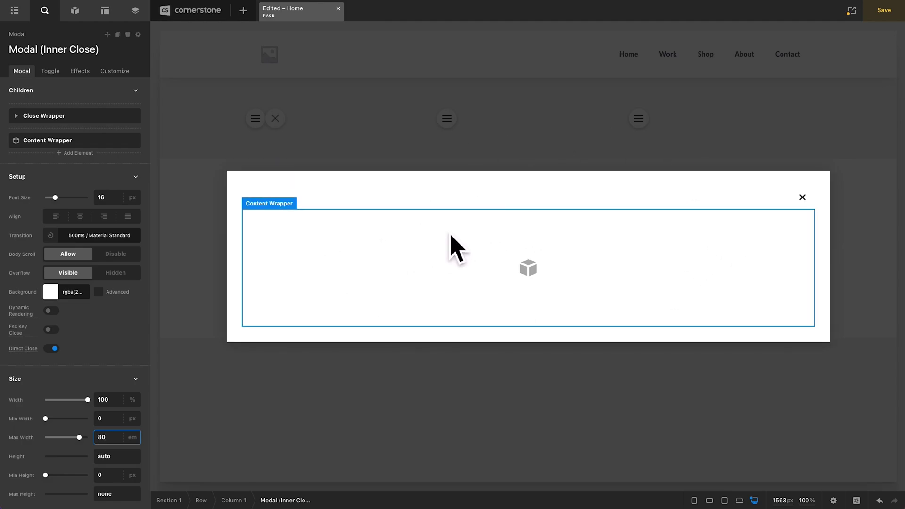
pyautogui.click(414, 104)
# Add an Off Canvas (Custom Close) element to Column 2 and select its close button
pyautogui.click(75, 16)
pyautogui.write('off')
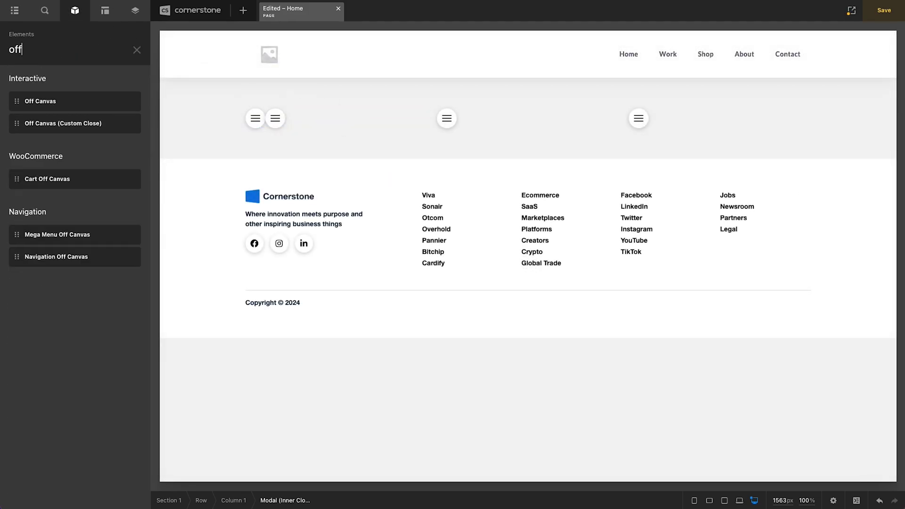
pyautogui.moveTo(87, 123); pyautogui.dragTo(508, 126)
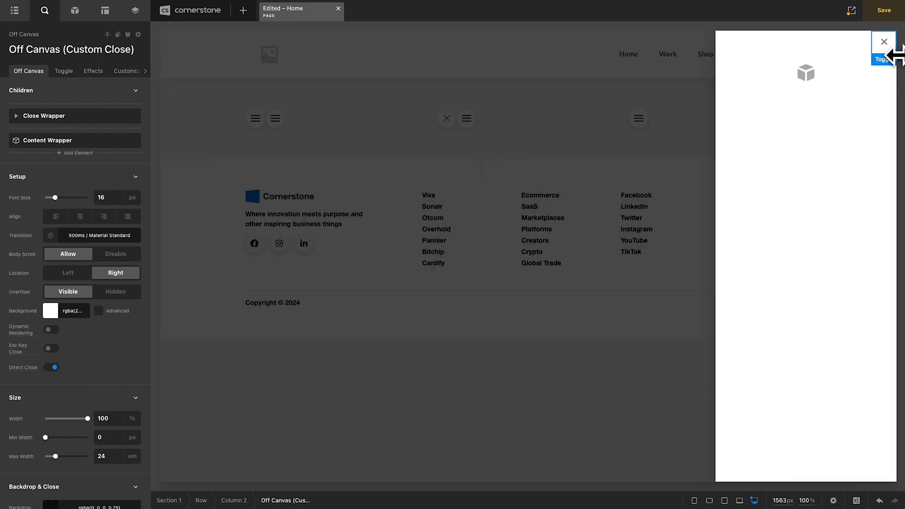
pyautogui.click(890, 60)
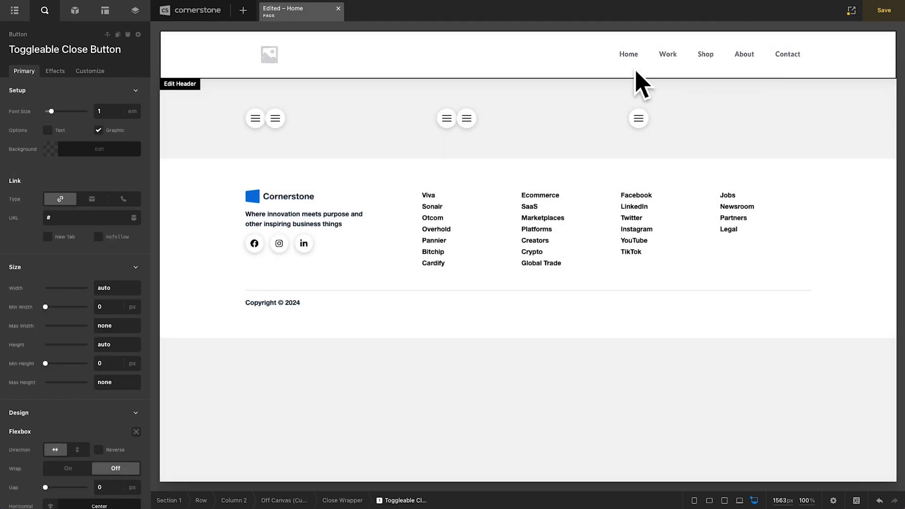
# Set the close button's graphic icon to the alien and test the off-canvas
pyautogui.scroll(-15, 105, 135)
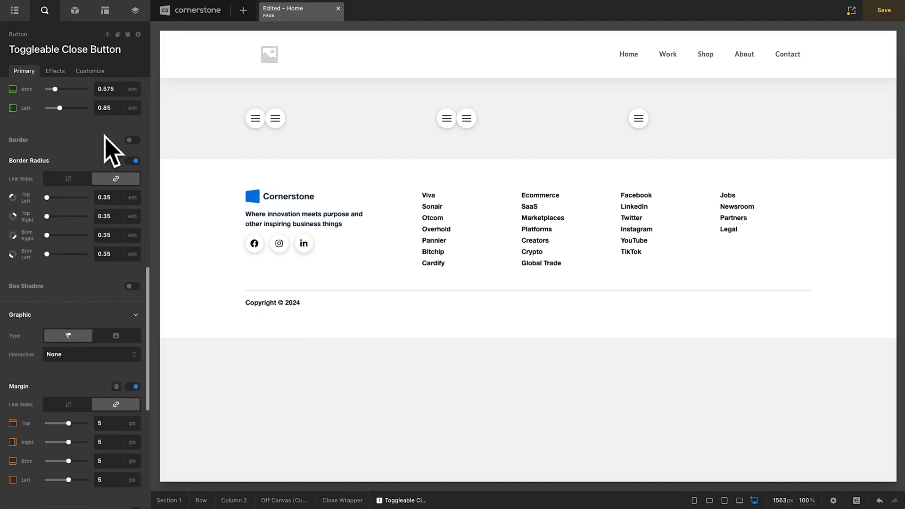
pyautogui.click(68, 294)
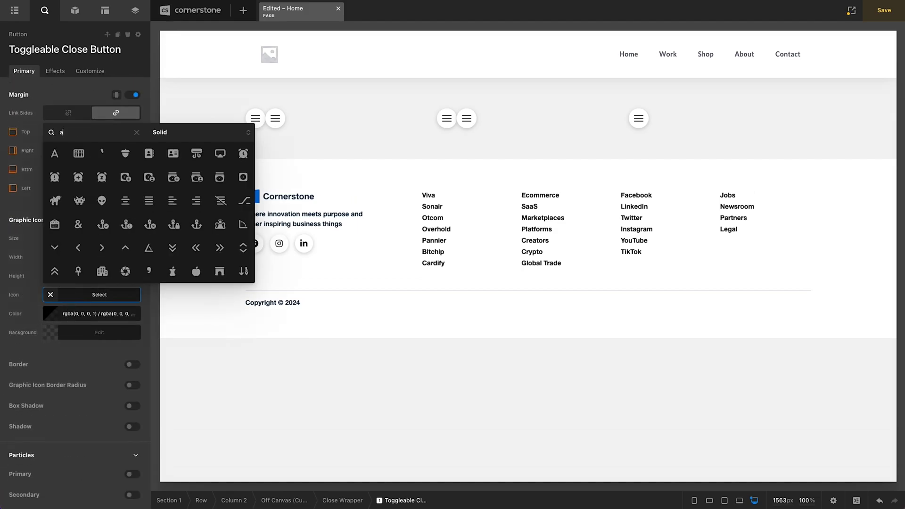
pyautogui.write('alien')
pyautogui.click(79, 153)
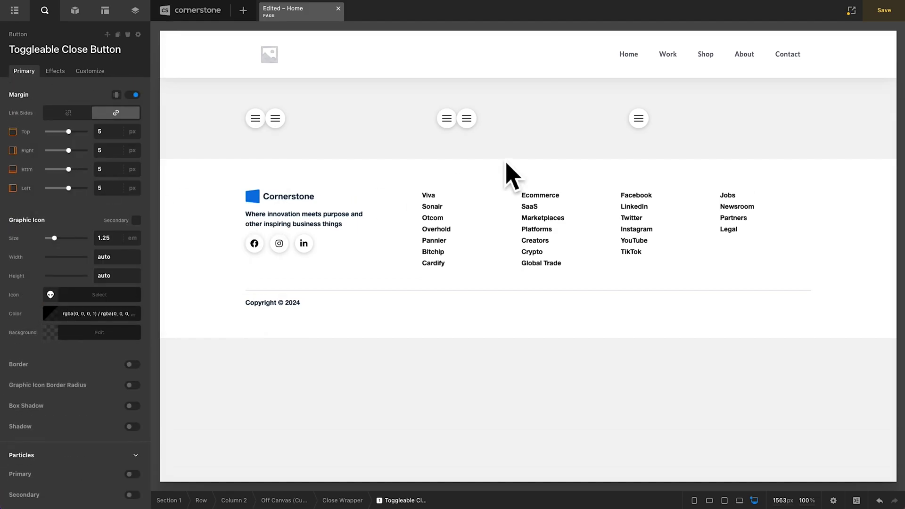
pyautogui.click(458, 133)
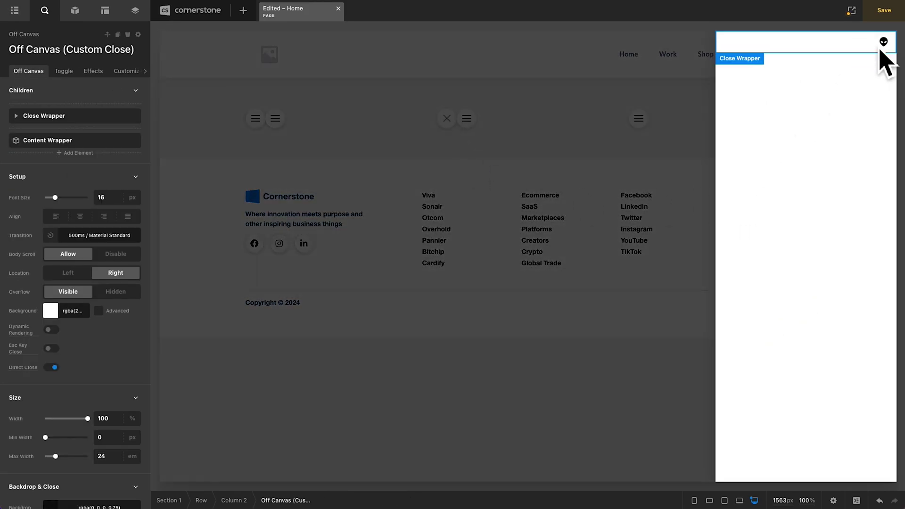
pyautogui.click(883, 43)
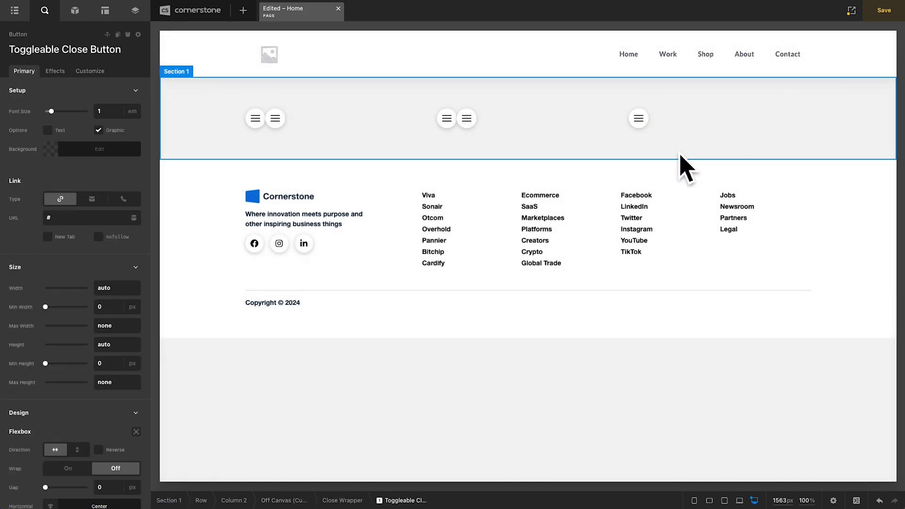